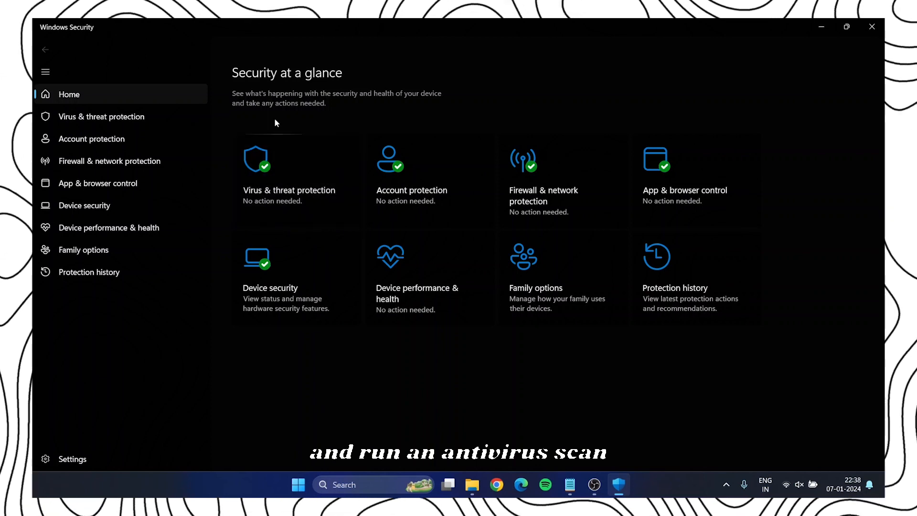
# Start a full antivirus scan from the virus and threat protection scan options in Windows Security.
pyautogui.click(300, 173)
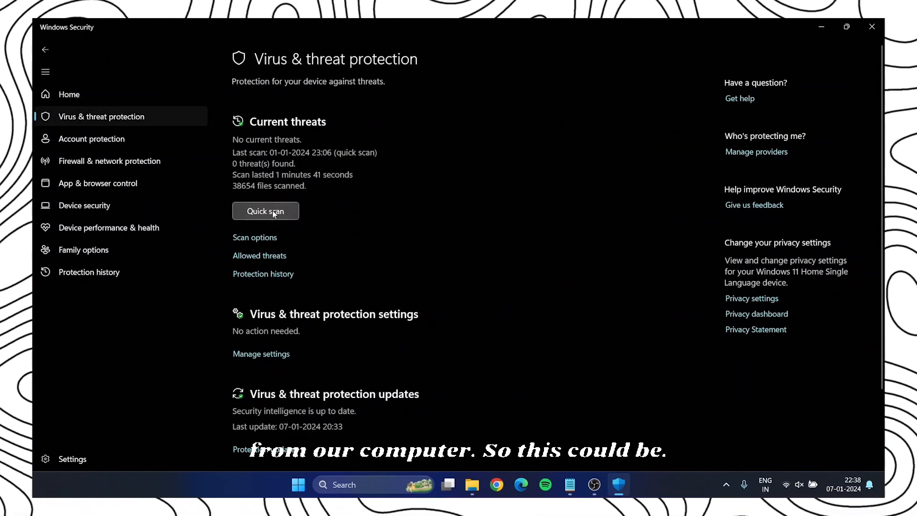
pyautogui.scroll(-3, 281, 224)
pyautogui.scroll(3, 306, 245)
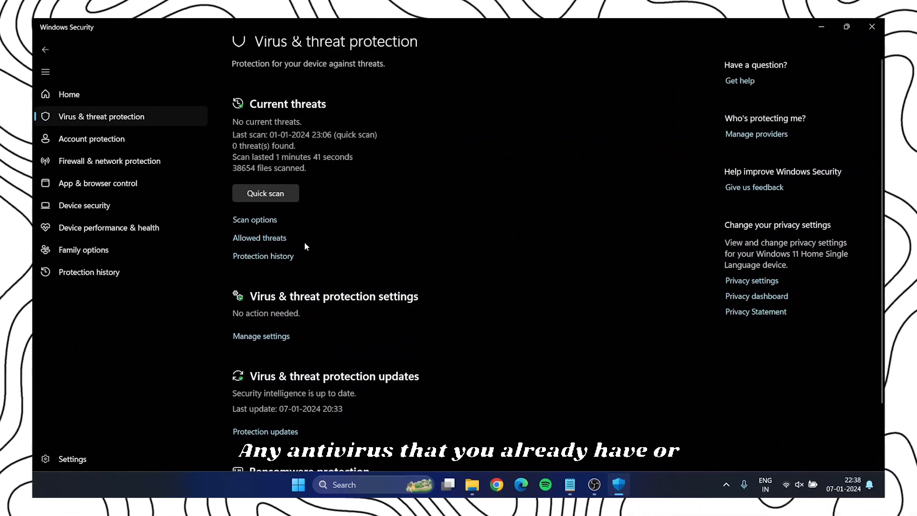
pyautogui.click(285, 199)
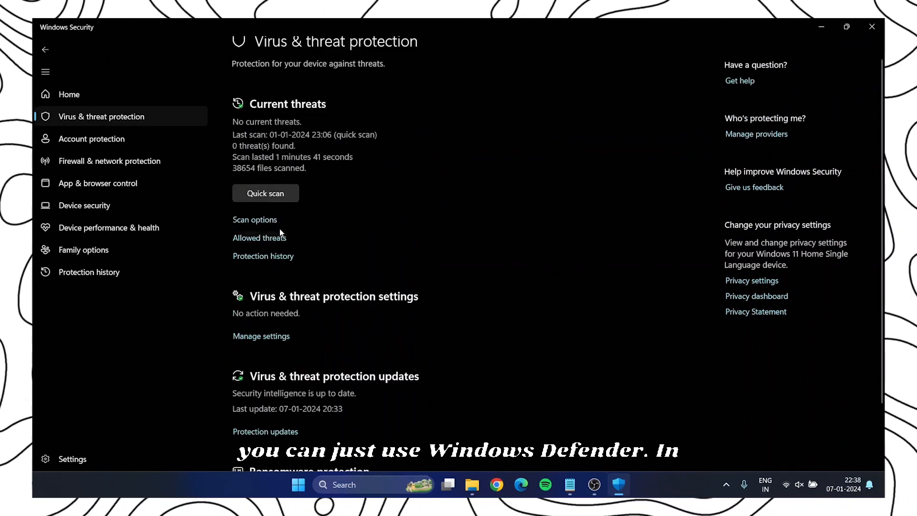
pyautogui.click(271, 223)
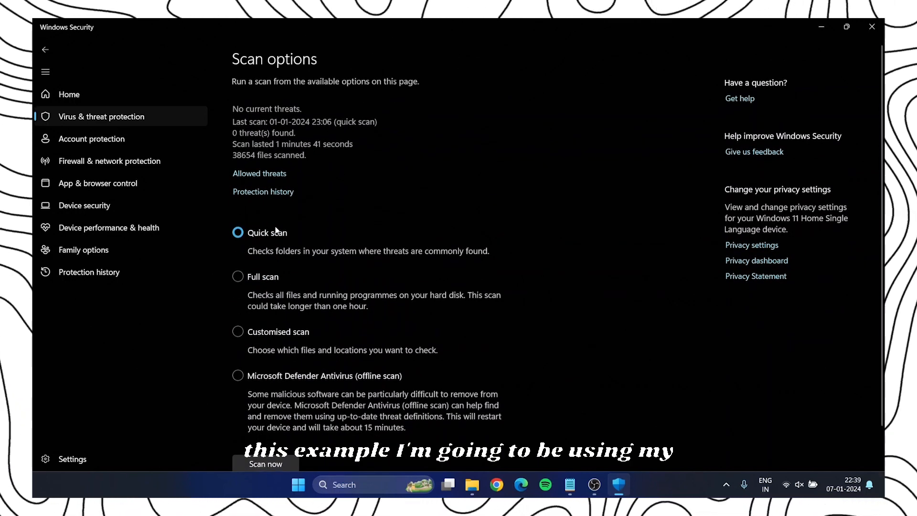
pyautogui.click(256, 280)
pyautogui.scroll(-2, 258, 287)
pyautogui.click(285, 420)
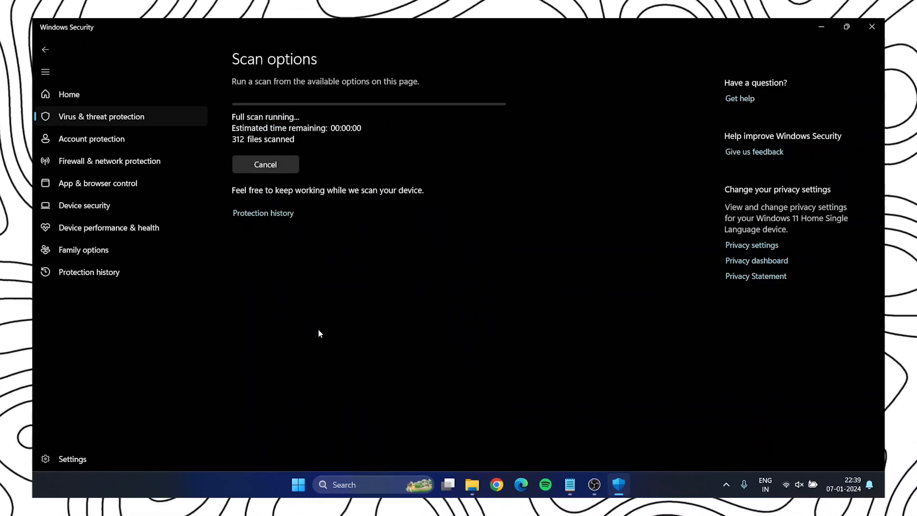
# Switch to the Windows Settings app and check for new Windows updates.
pyautogui.click(363, 484)
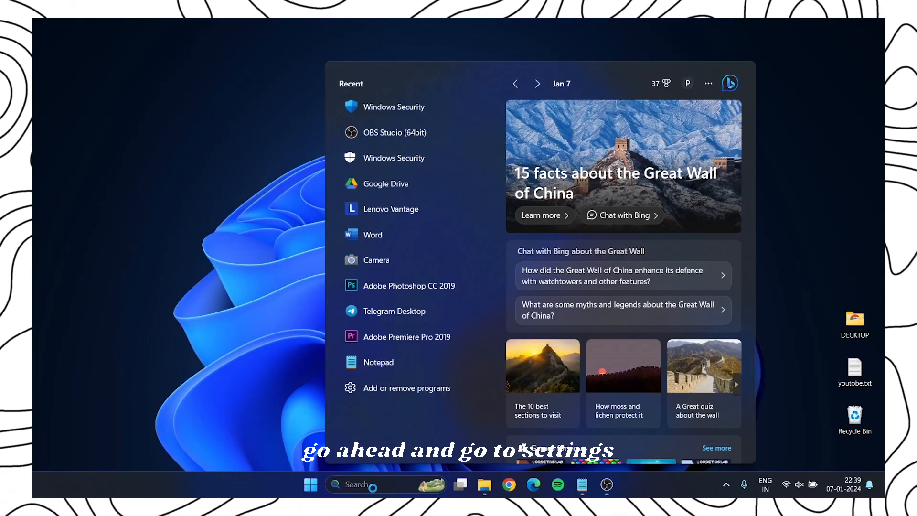
pyautogui.write('settings')
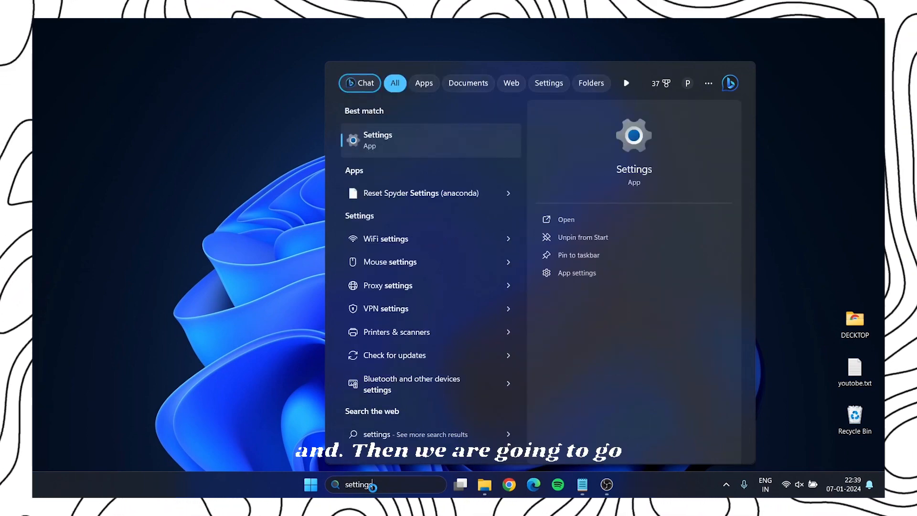
pyautogui.press('Return')
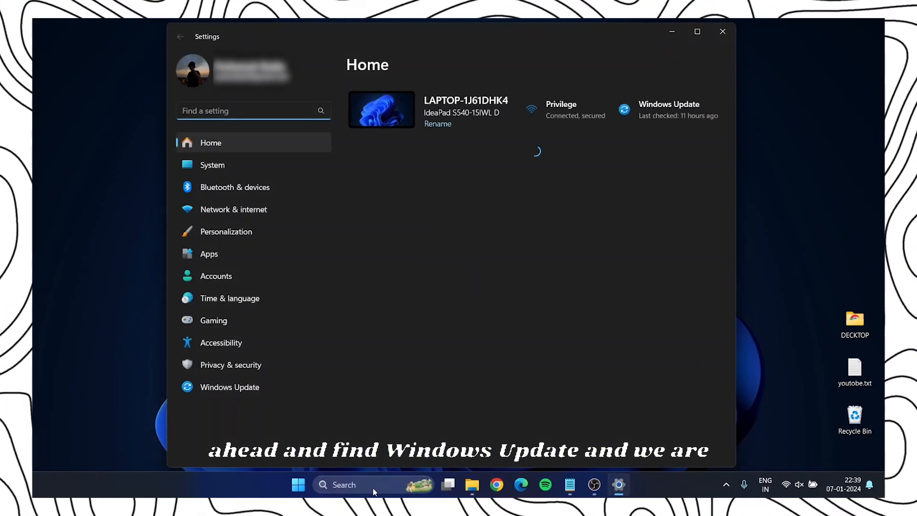
pyautogui.click(241, 386)
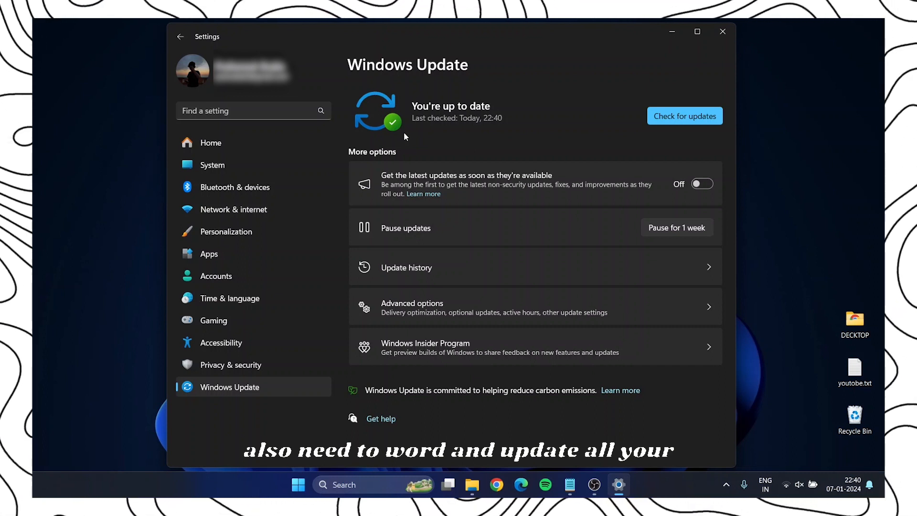
pyautogui.click(668, 115)
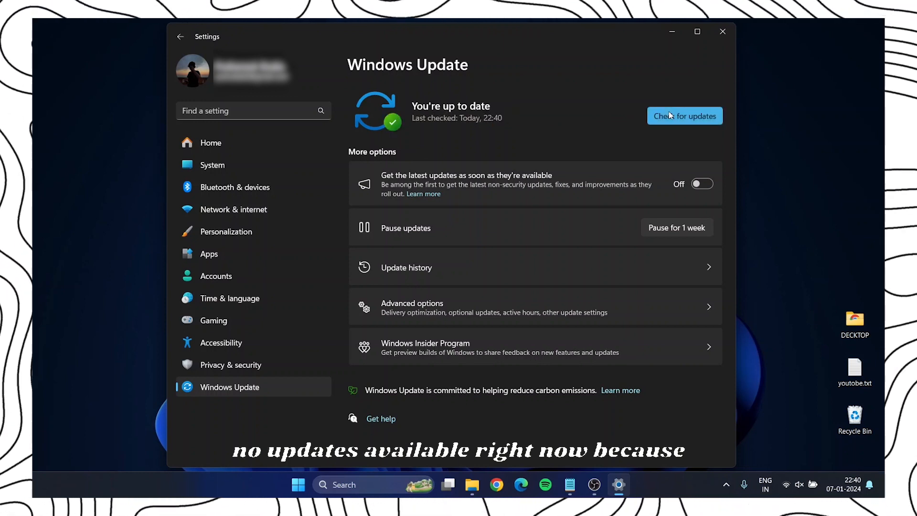
# Look for optional updates under the advanced options of Windows Update.
pyautogui.click(545, 321)
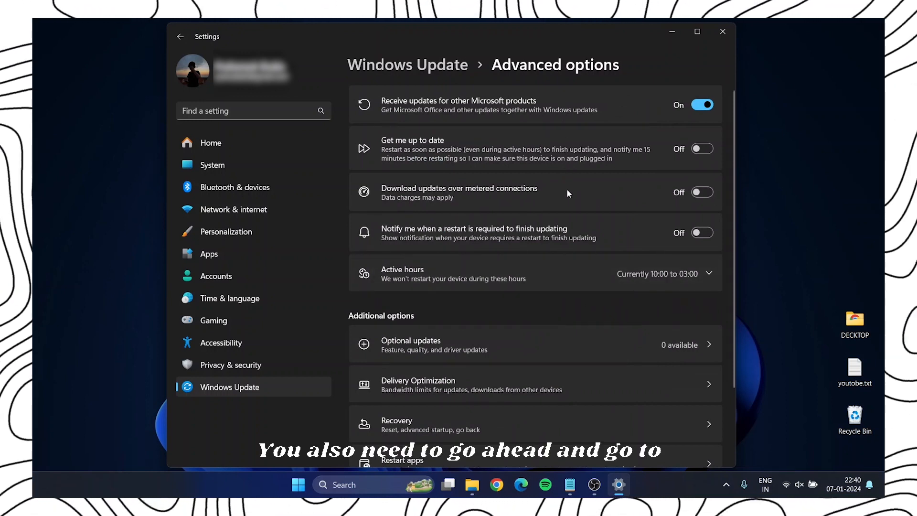
pyautogui.scroll(-2, 591, 304)
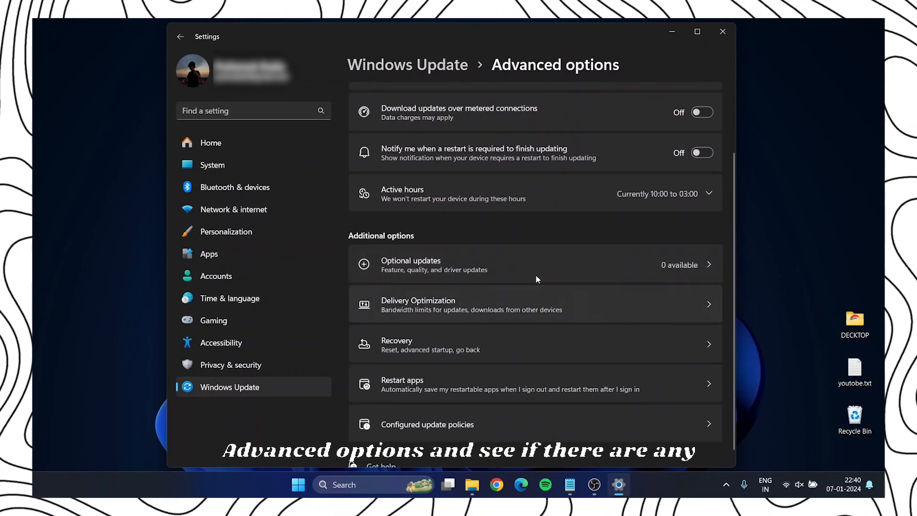
pyautogui.click(494, 265)
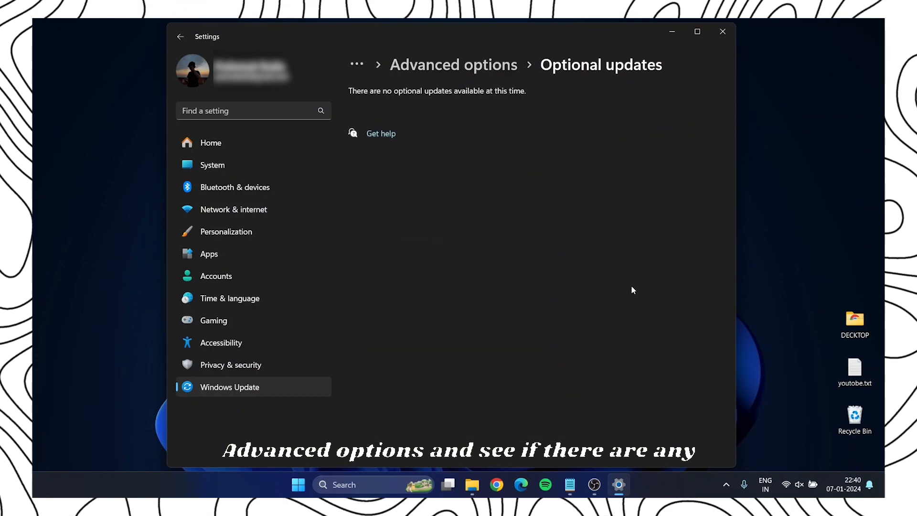
pyautogui.click(497, 64)
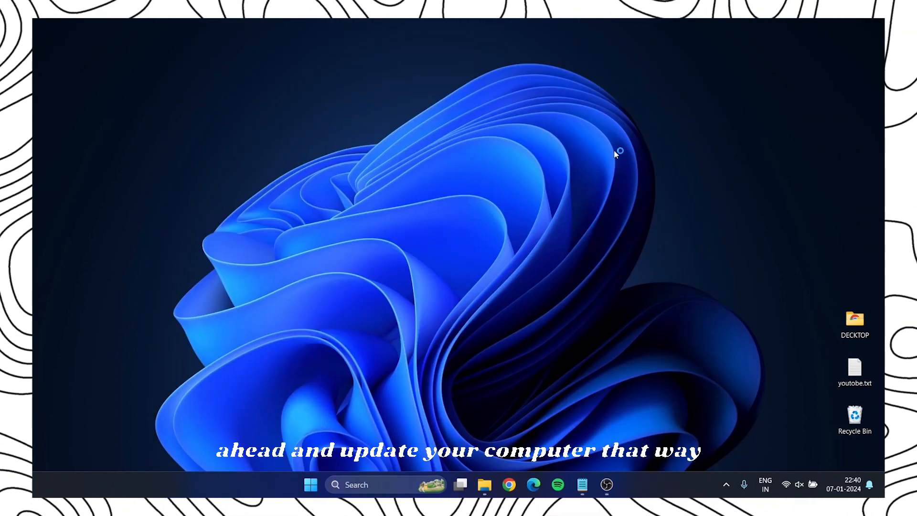
# Switch to Task Manager, reposition its window and show the list of startup apps.
pyautogui.hotkey('ctrl', 'shift', 'Escape')
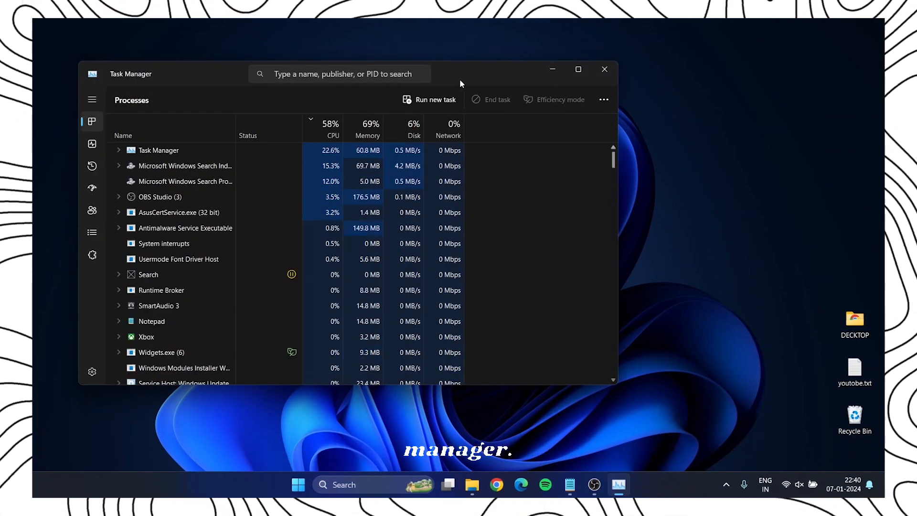
pyautogui.moveTo(459, 74); pyautogui.dragTo(574, 62)
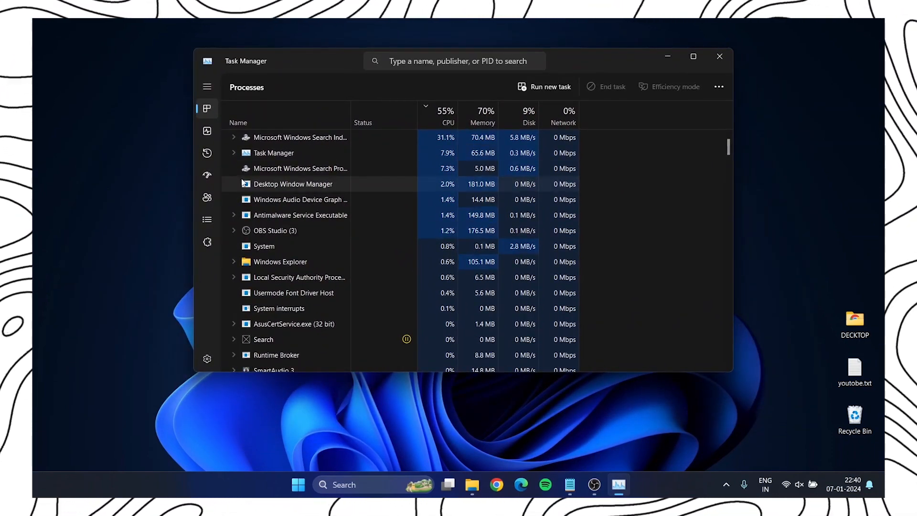
pyautogui.click(206, 87)
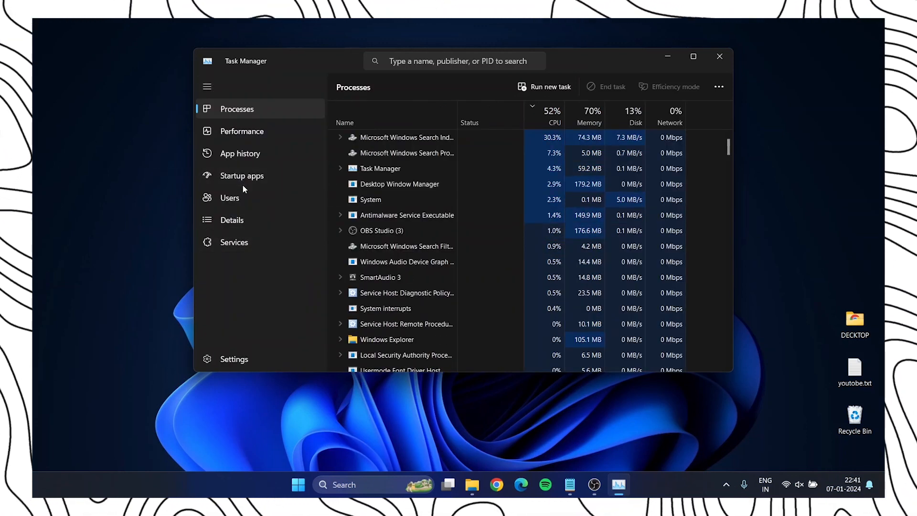
pyautogui.click(212, 177)
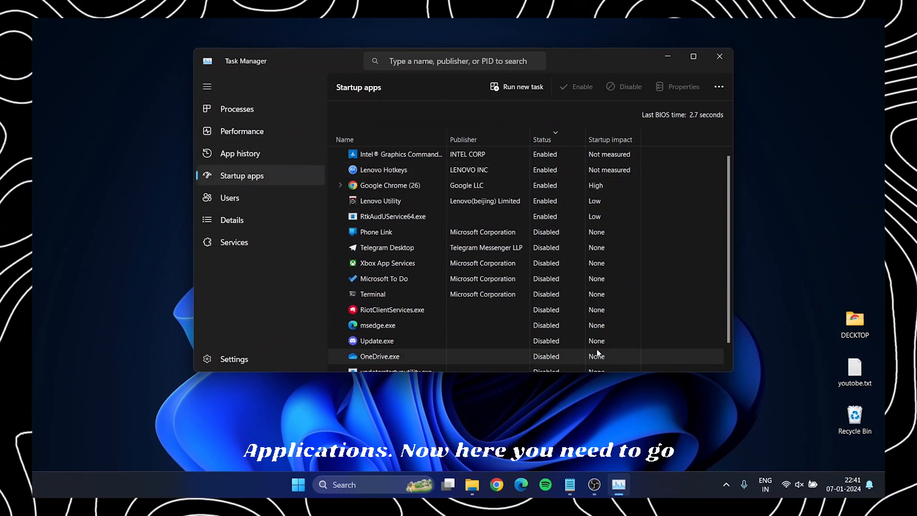
# Review the status and startup impact of the startup apps and select the Google Chrome entry.
pyautogui.scroll(-2, 583, 287)
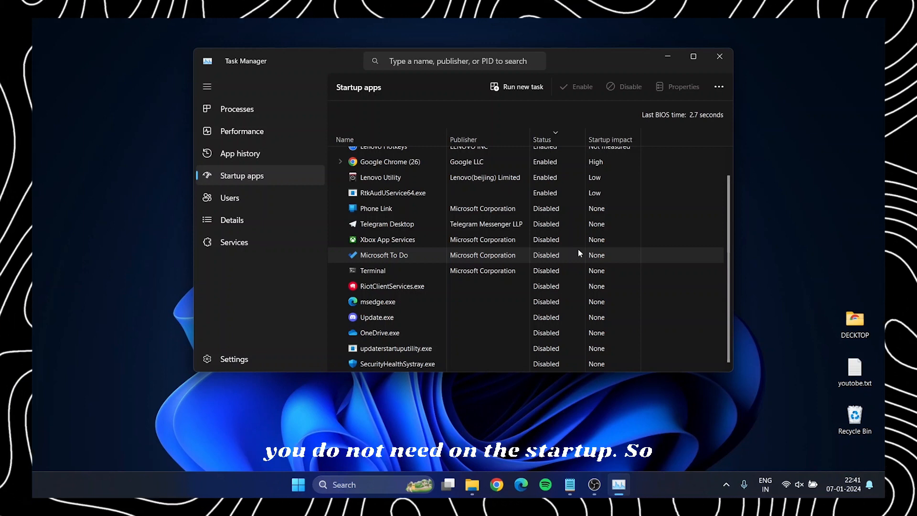
pyautogui.scroll(2, 578, 252)
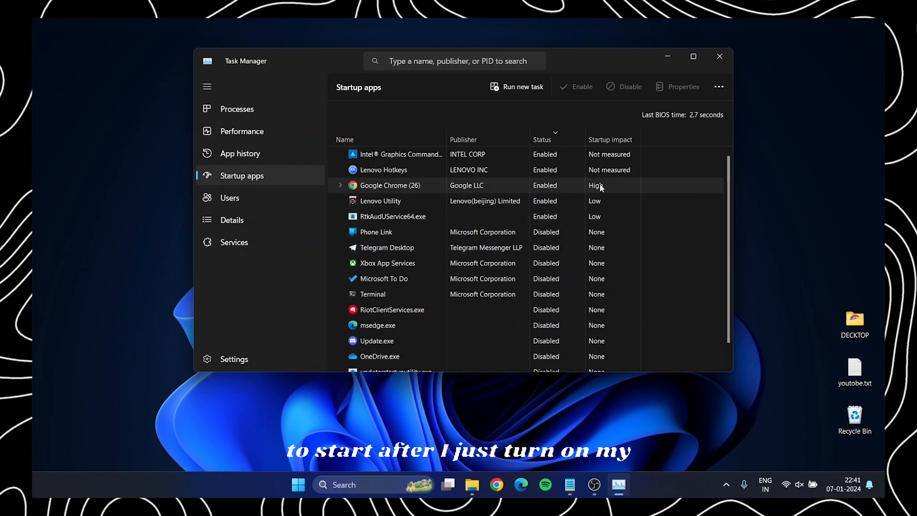
pyautogui.scroll(-2, 600, 187)
pyautogui.scroll(2, 601, 187)
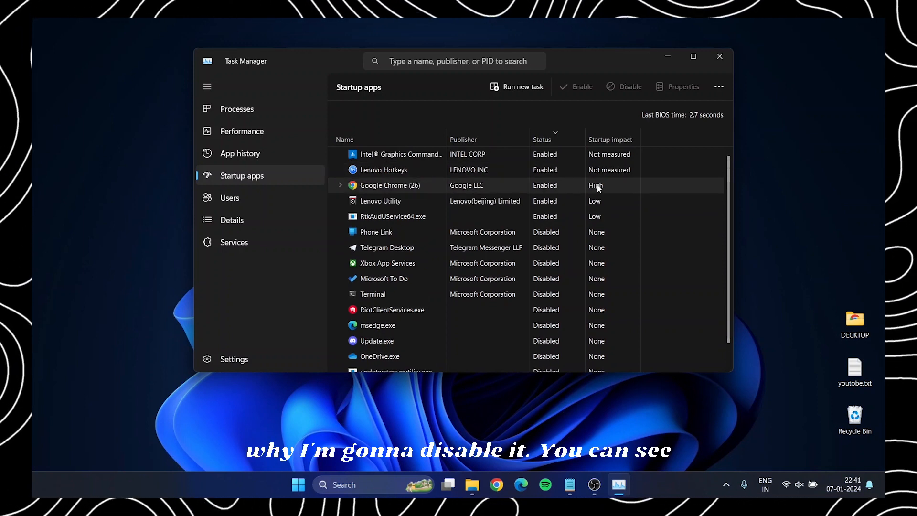
pyautogui.click(574, 183)
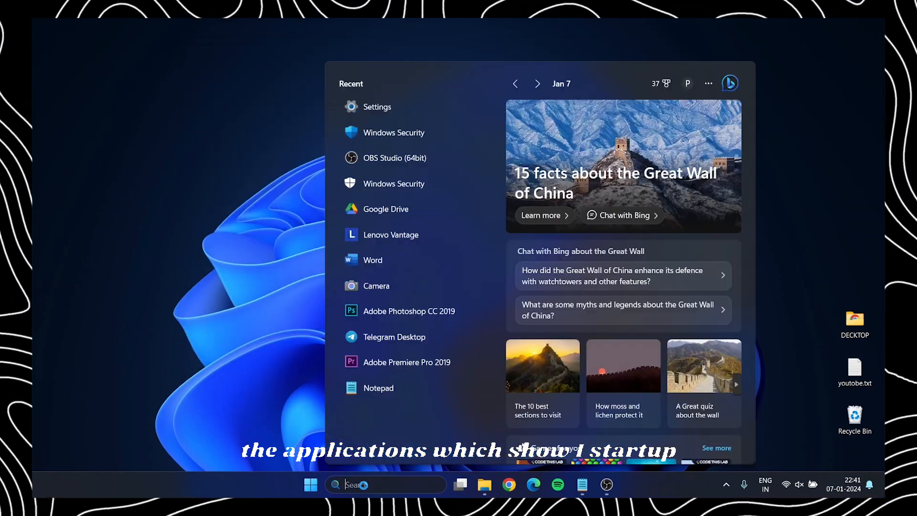
# Search Windows for "add or remove programs", open the installed apps list in Settings and maximize the window.
pyautogui.write('add')
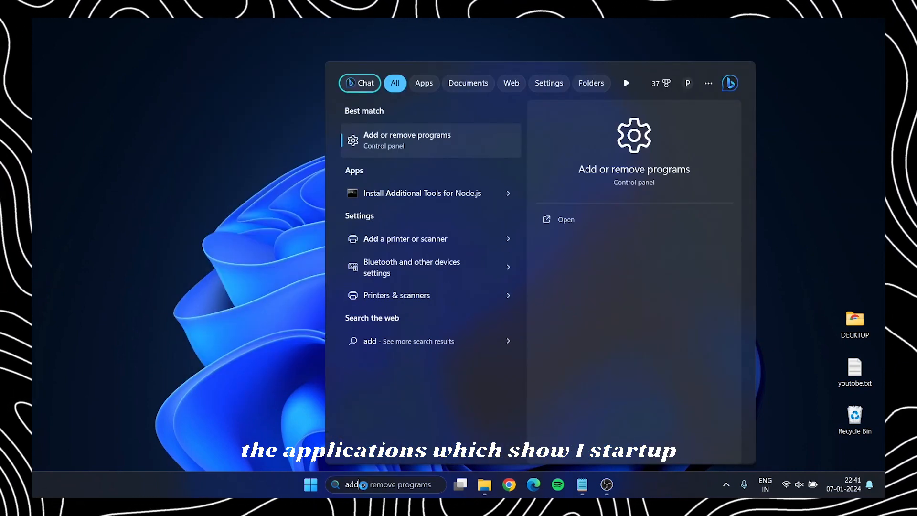
pyautogui.write(' or')
pyautogui.press('Return')
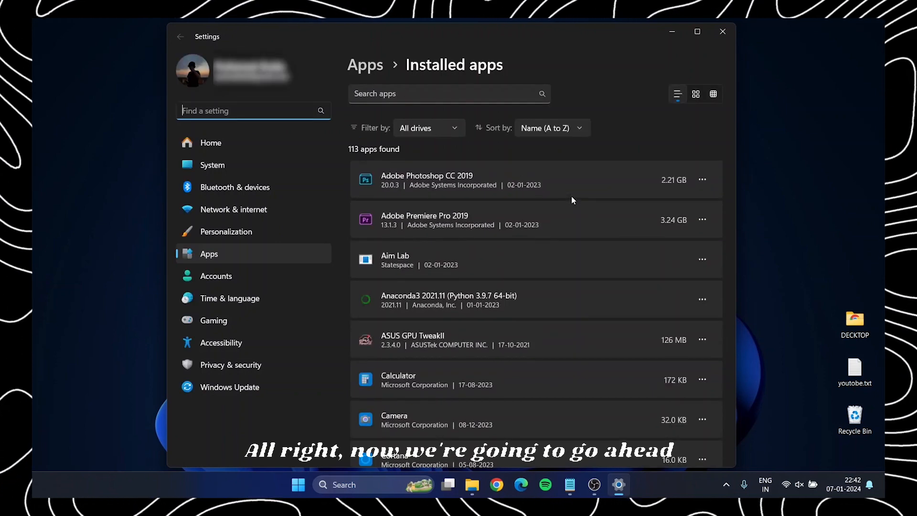
pyautogui.click(699, 32)
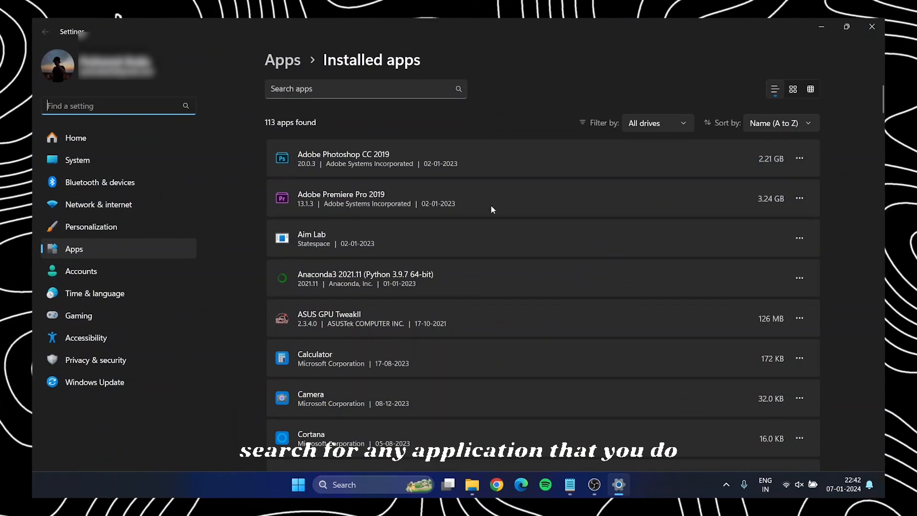
# Examine the whole list of installed apps for unrecognized or unused programs that could be uninstalled.
pyautogui.scroll(-3, 491, 206)
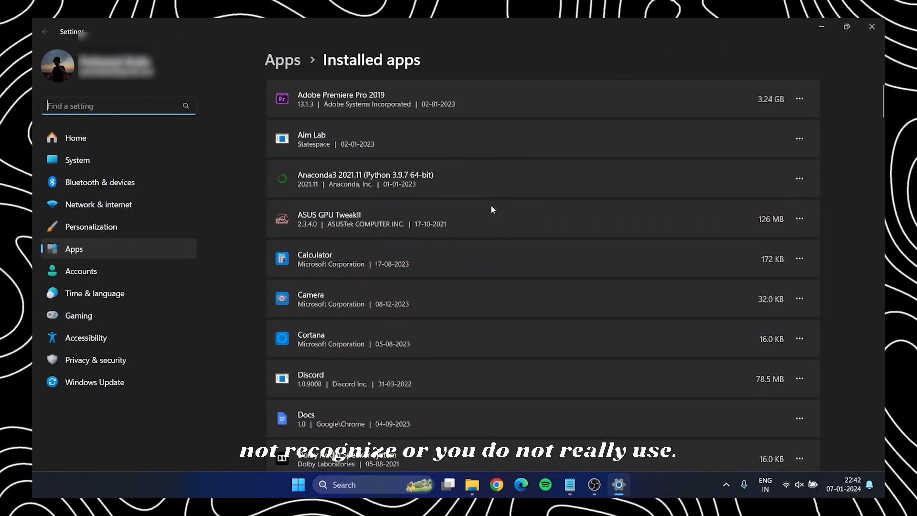
pyautogui.scroll(-20, 492, 209)
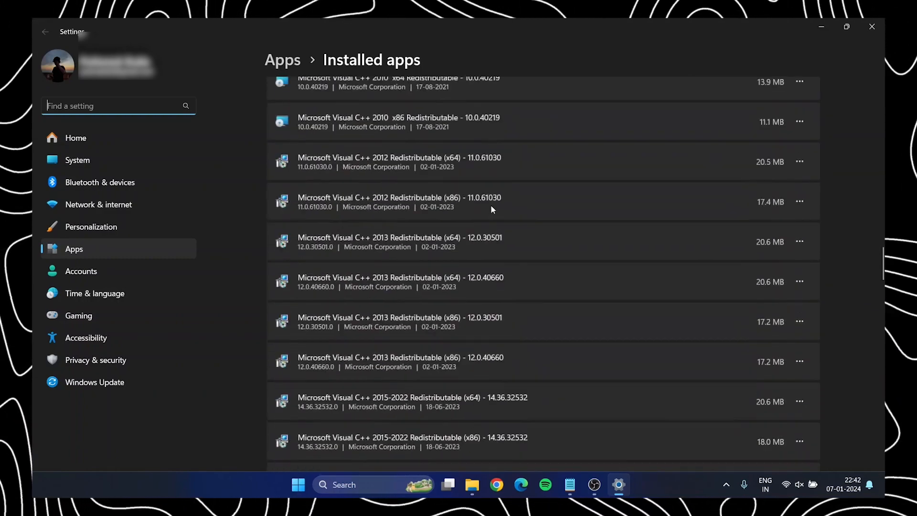
pyautogui.scroll(-20, 492, 209)
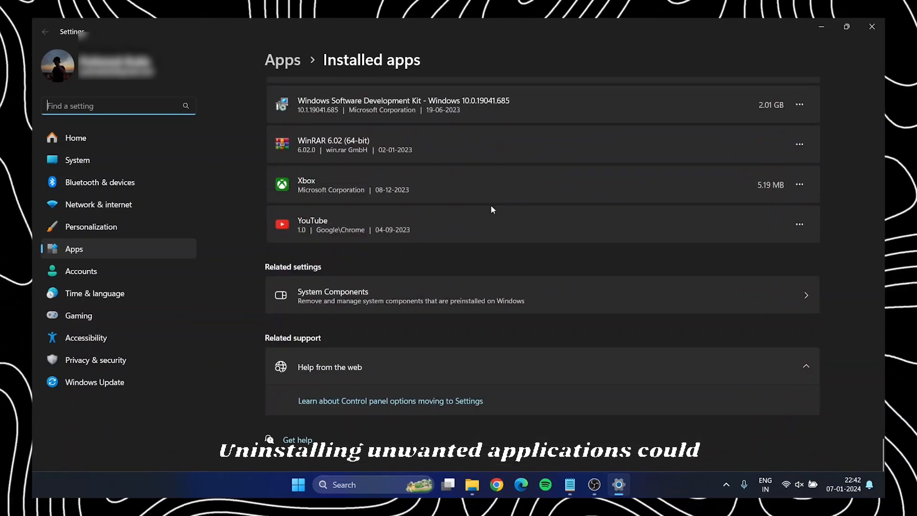
pyautogui.scroll(11, 492, 209)
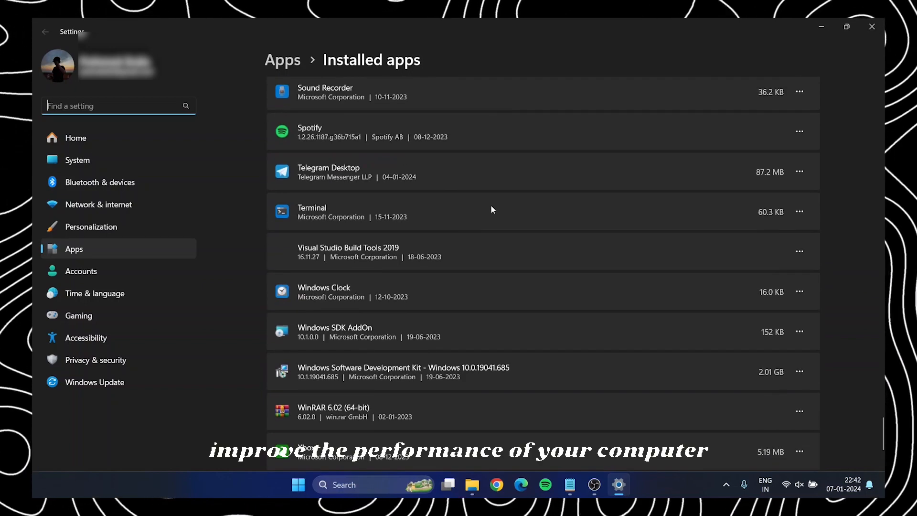
pyautogui.scroll(12, 492, 208)
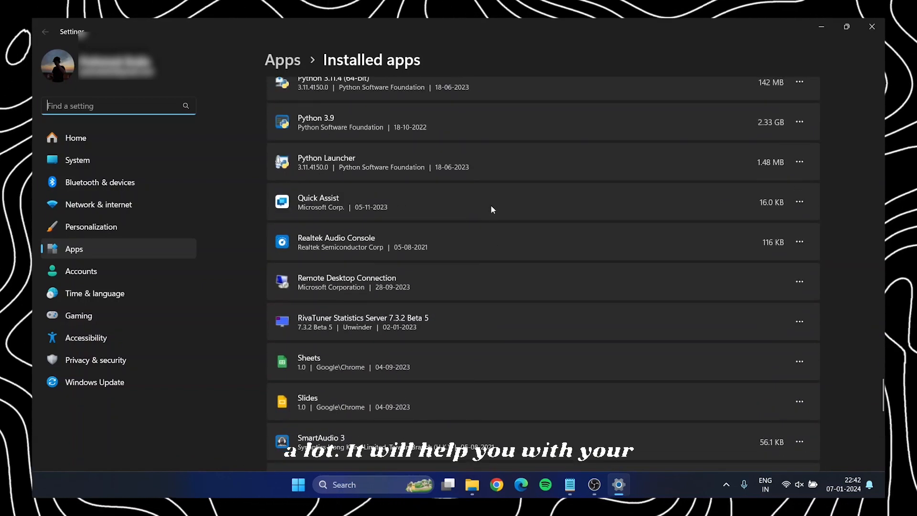
pyautogui.scroll(9, 492, 210)
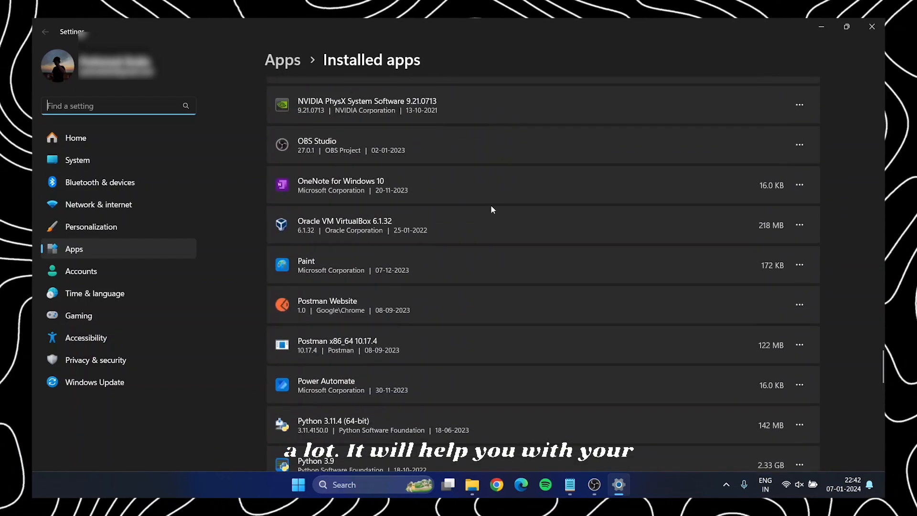
pyautogui.scroll(10, 491, 209)
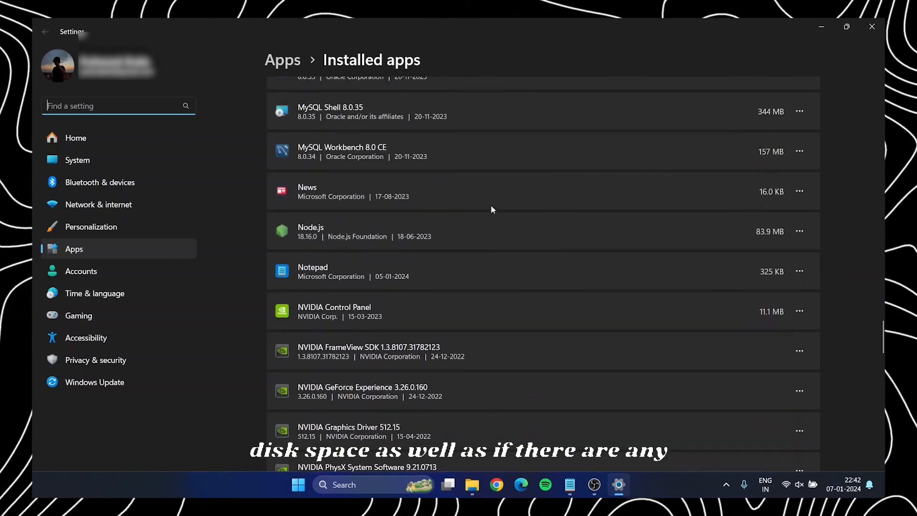
pyautogui.scroll(13, 492, 209)
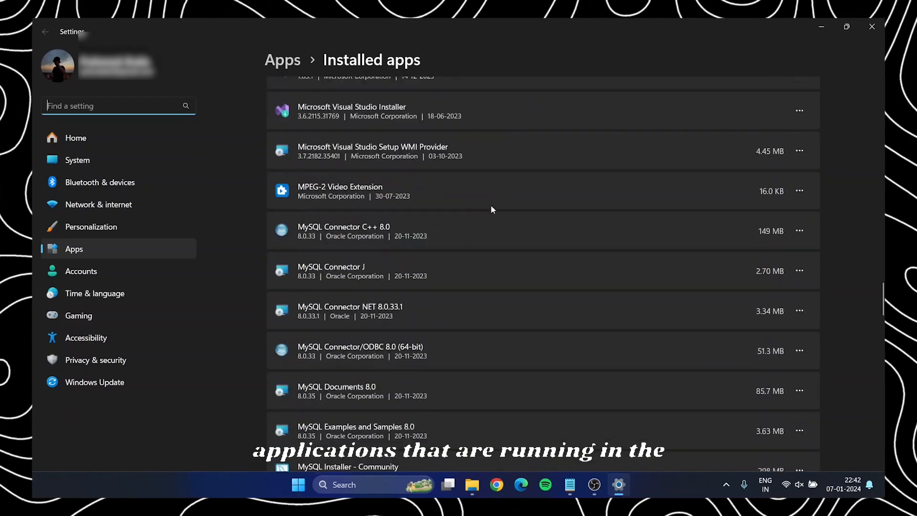
pyautogui.scroll(20, 492, 210)
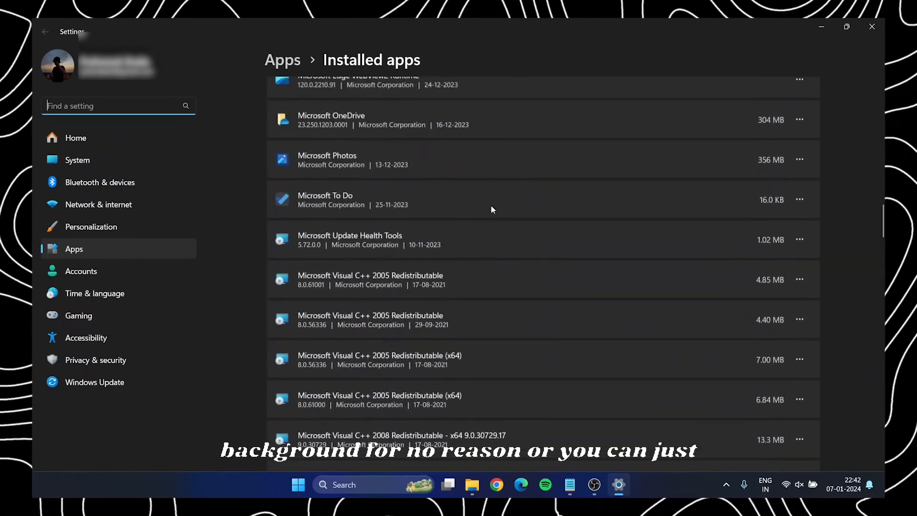
pyautogui.scroll(12, 492, 209)
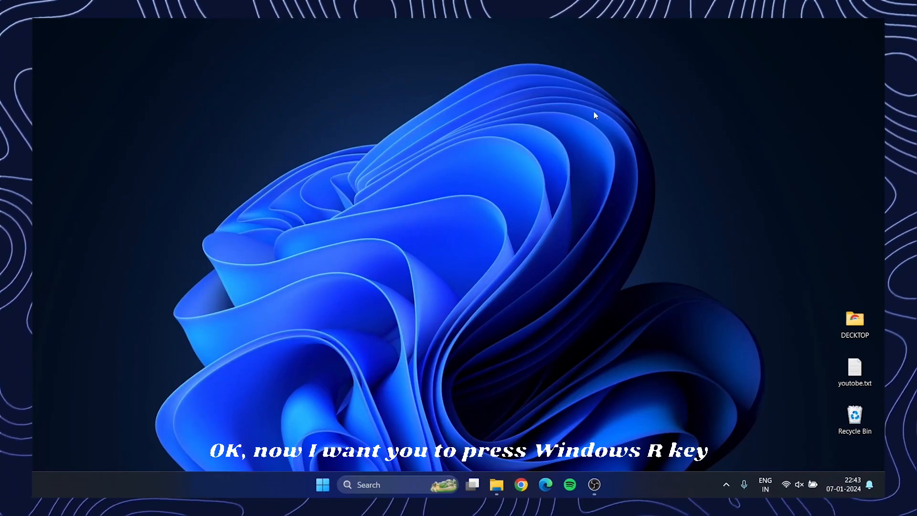
# Open the C:\Windows\Temp folder by running the command "temp".
pyautogui.press('super+r')
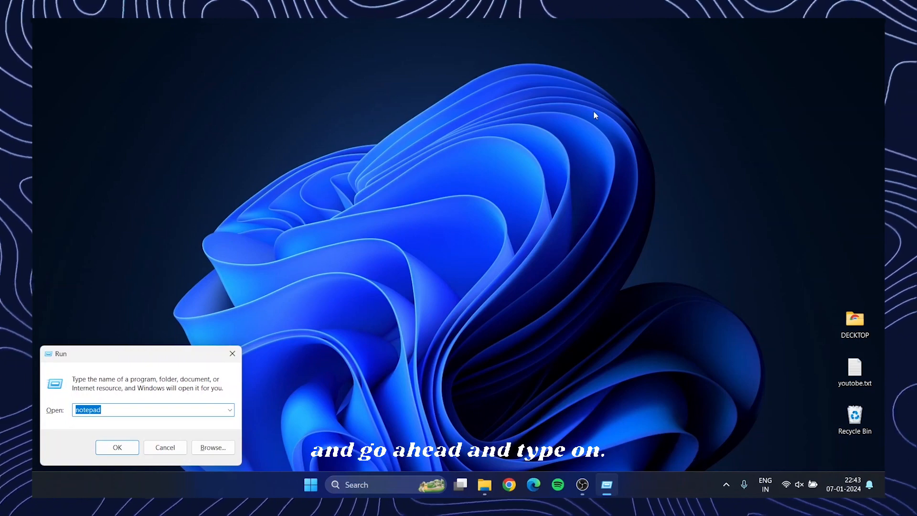
pyautogui.write('explorer')
pyautogui.press('Return')
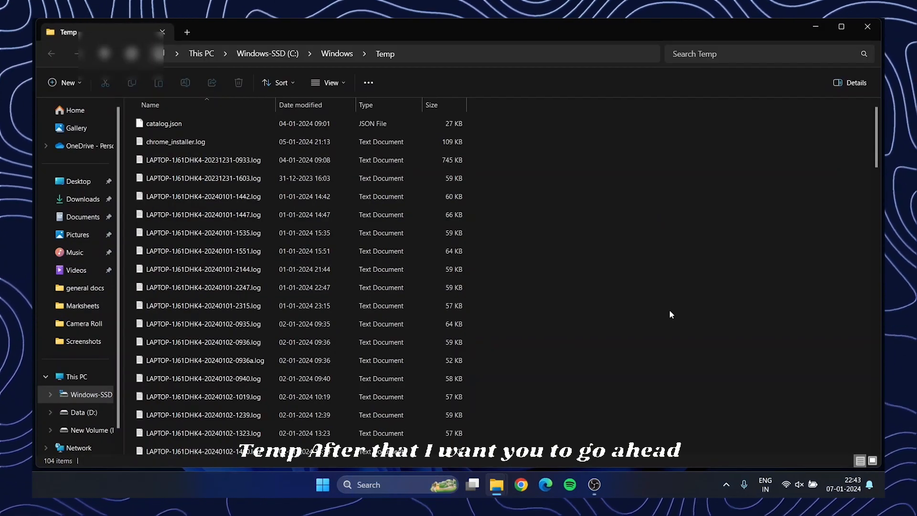
# Permanently delete all files in the Windows Temp folder and close its window.
pyautogui.scroll(-20, 670, 312)
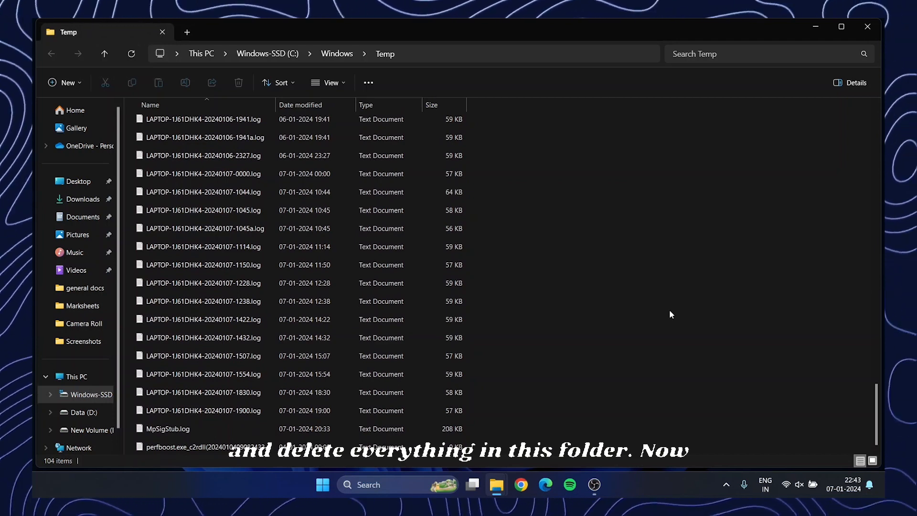
pyautogui.hotkey('ctrl', 'a')
pyautogui.hotkey('shift', 'Delete')
pyautogui.press('Return')
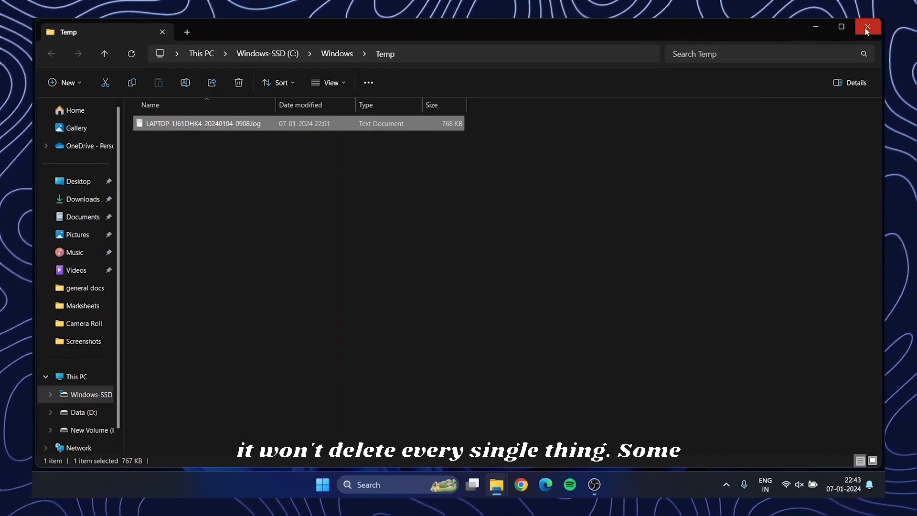
pyautogui.click(868, 28)
# Open the user's AppData\Local\Temp folder by running the temp environment variable, cancelling the pending deletion of the in-use log file.
pyautogui.press('super+r')
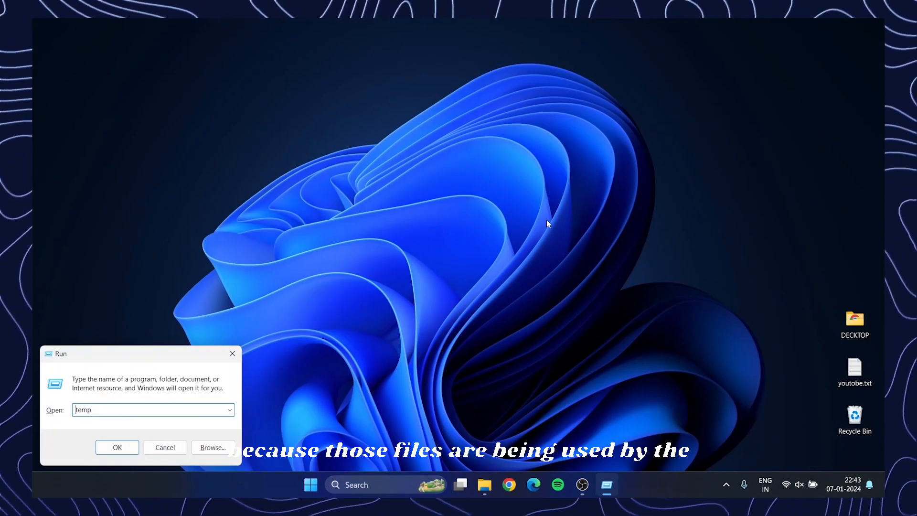
pyautogui.write('%temp')
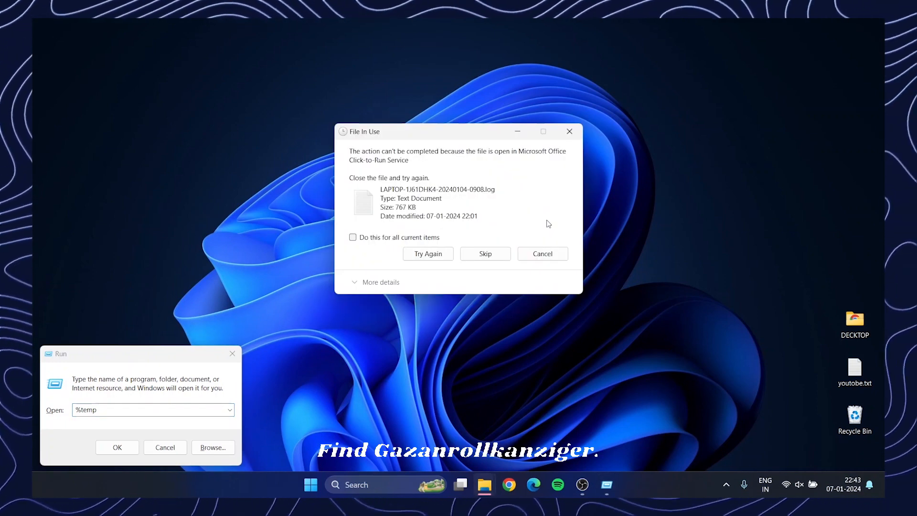
pyautogui.click(536, 256)
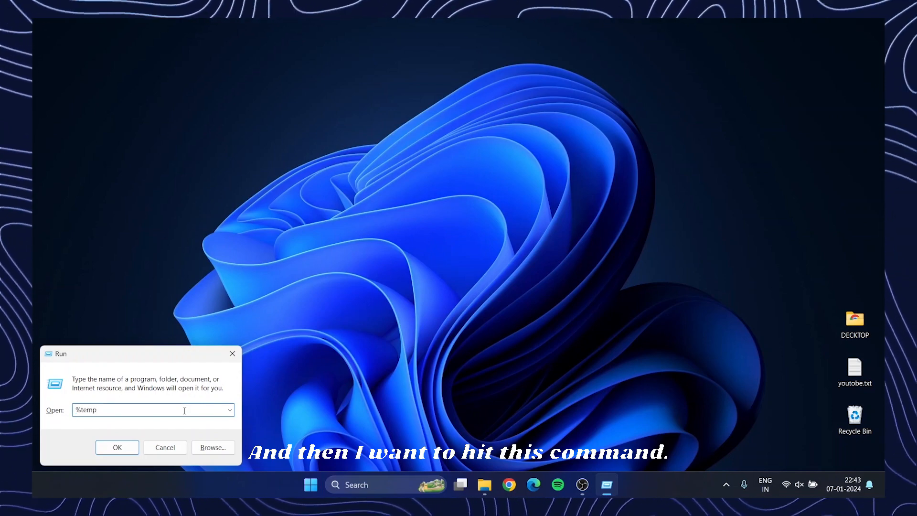
pyautogui.click(117, 447)
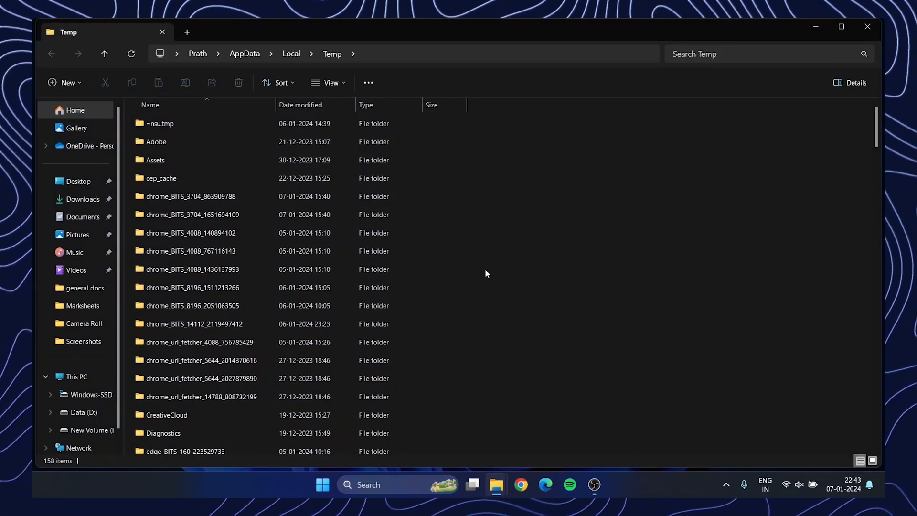
# Permanently delete everything in the AppData\Local\Temp folder, retrying the deletion for all current items that are in use.
pyautogui.hotkey('ctrl', 'a')
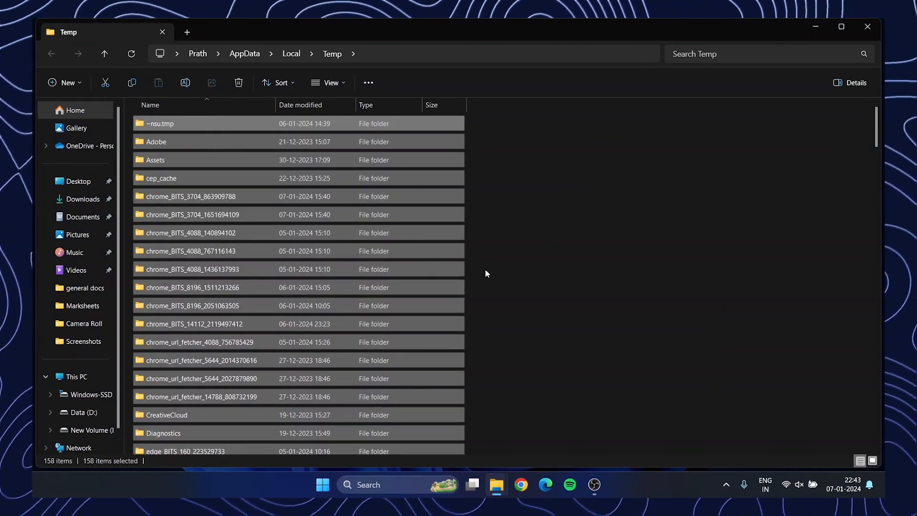
pyautogui.hotkey('shift', 'Delete')
pyautogui.press('Return')
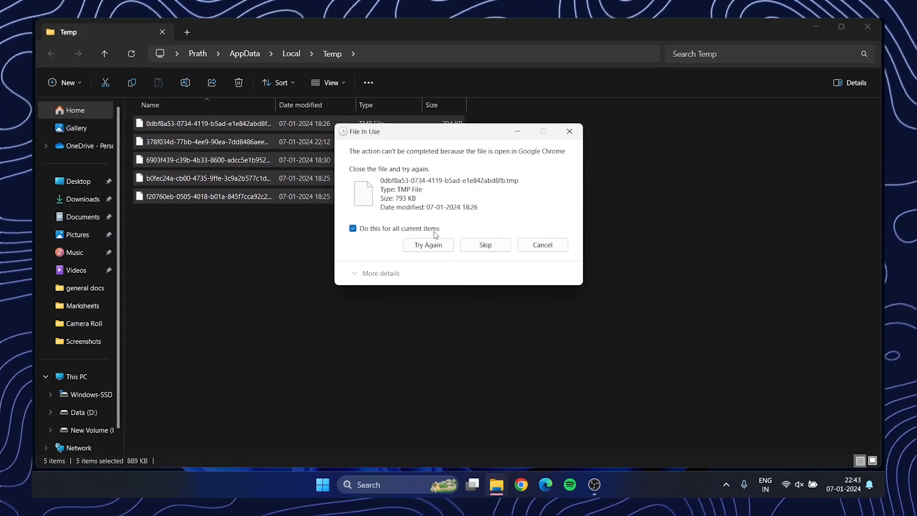
pyautogui.click(443, 248)
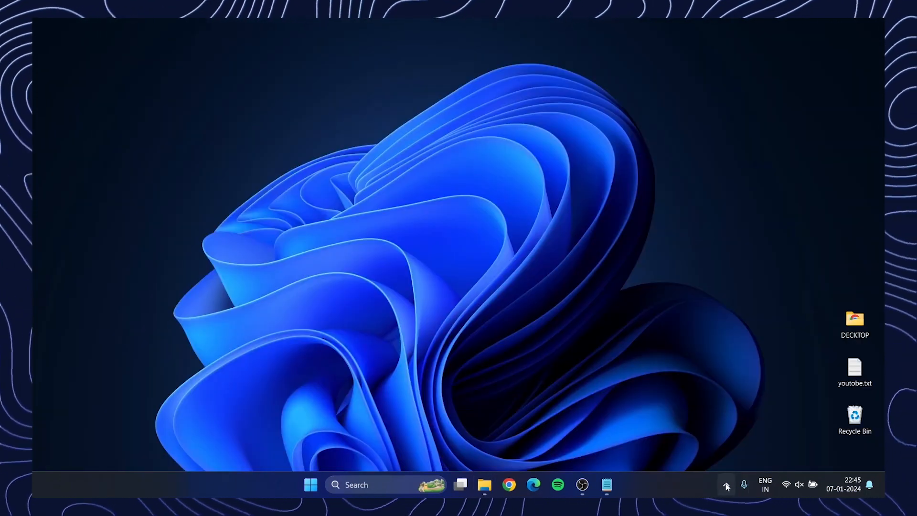
# Open the Power & battery settings and check that the power mode is Best performance.
pyautogui.click(813, 486)
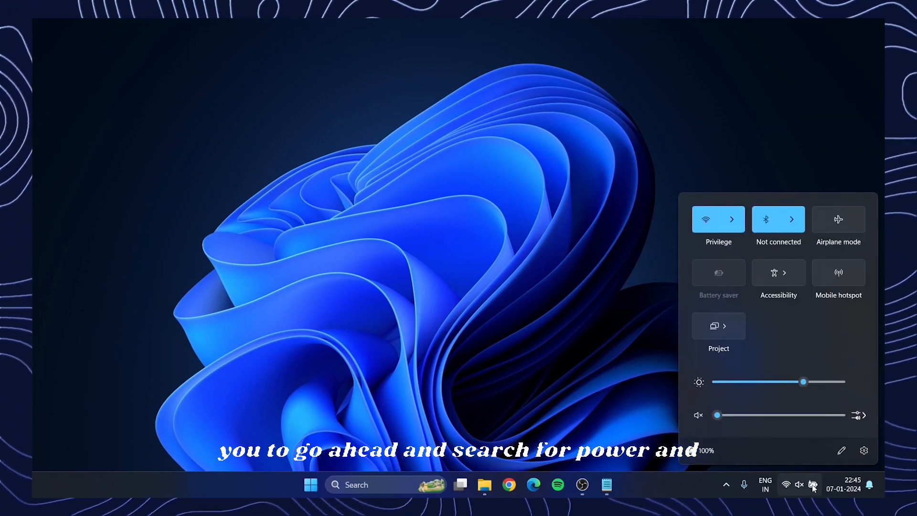
pyautogui.click(698, 450)
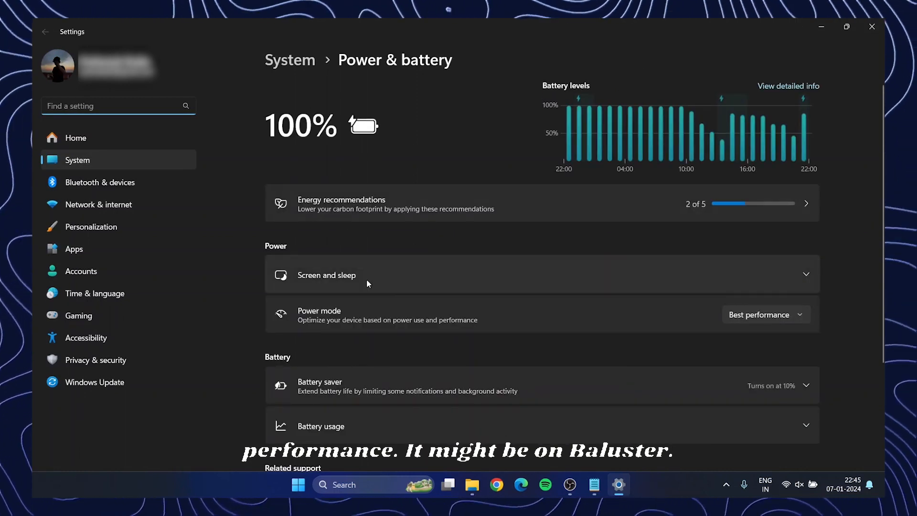
pyautogui.click(742, 315)
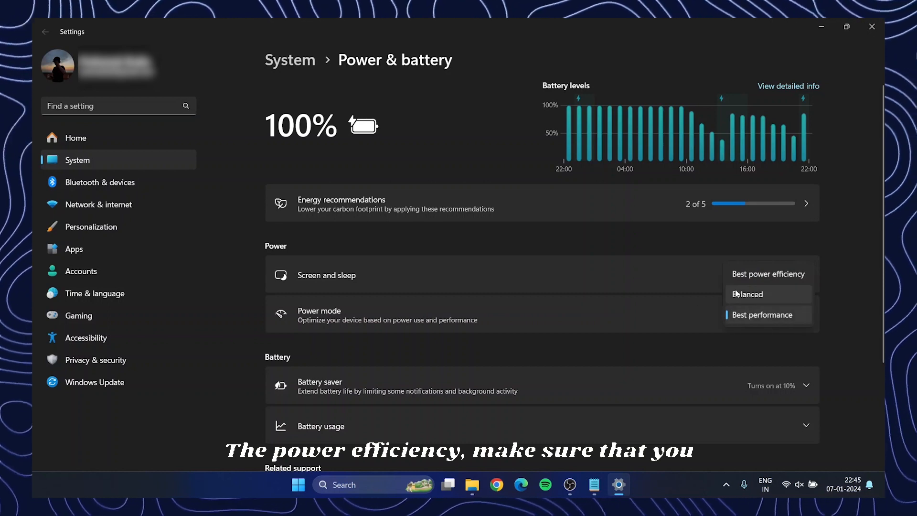
pyautogui.click(698, 340)
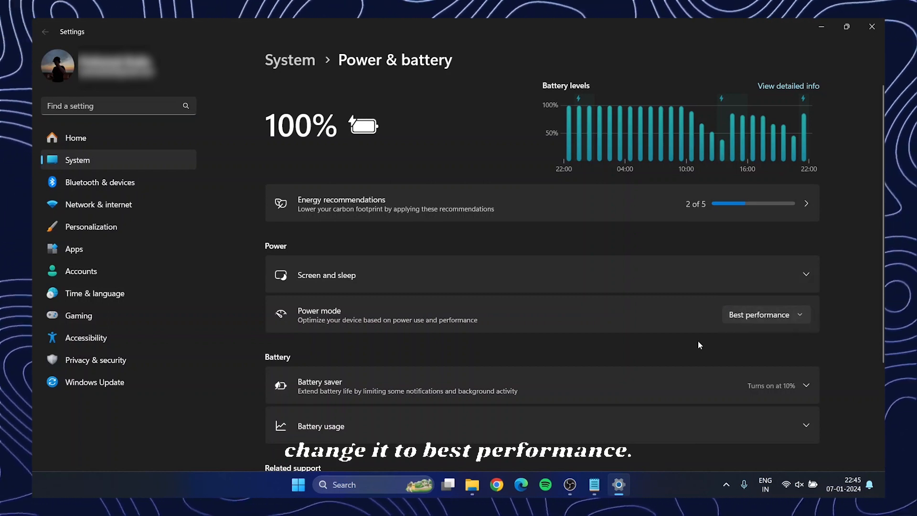
pyautogui.scroll(-3, 698, 342)
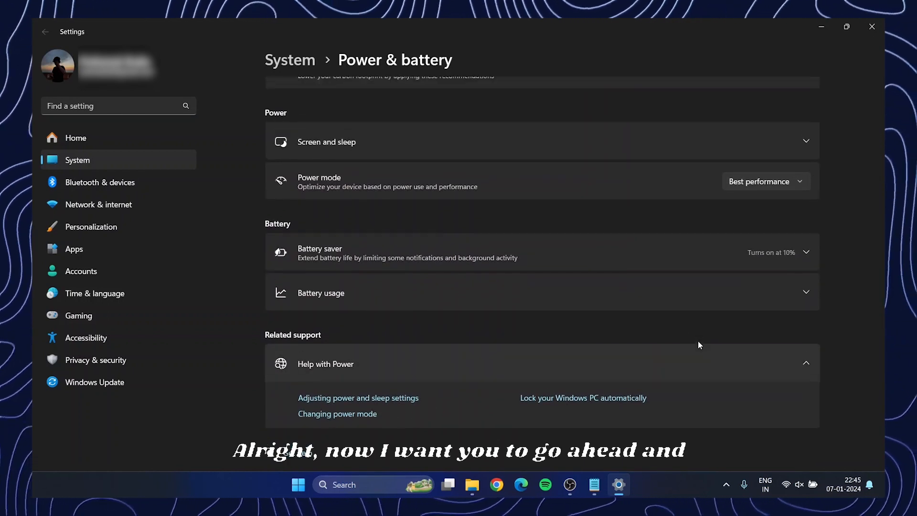
pyautogui.scroll(3, 698, 340)
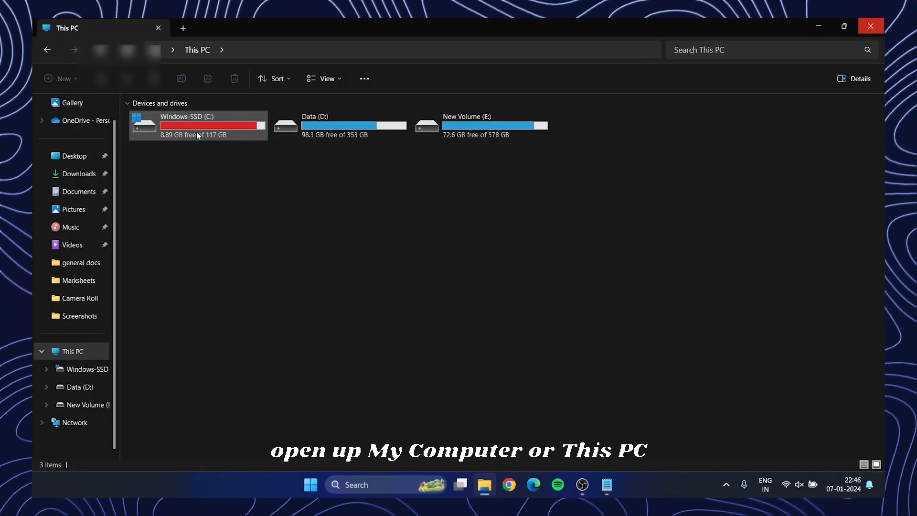
# Open the properties of the Data (D:) drive and show its error checking and optimization tools.
pyautogui.rightClick(196, 135)
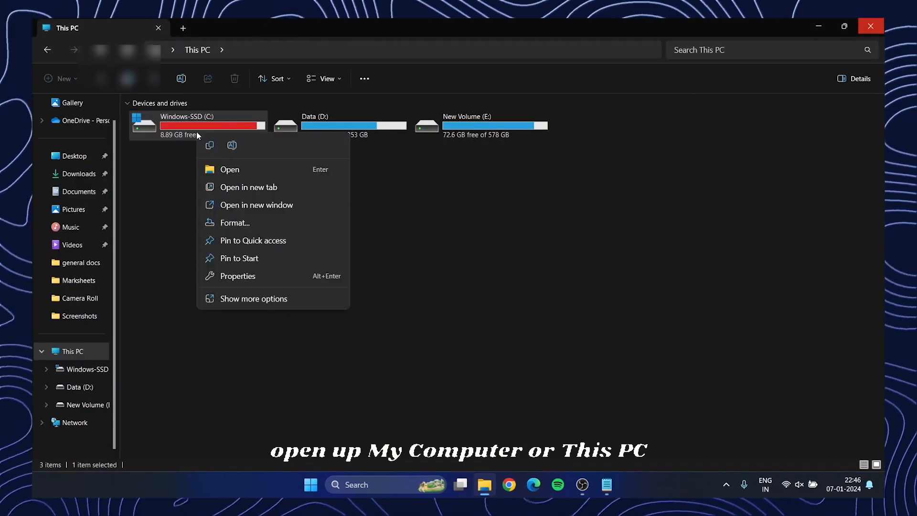
pyautogui.click(424, 469)
pyautogui.rightClick(306, 124)
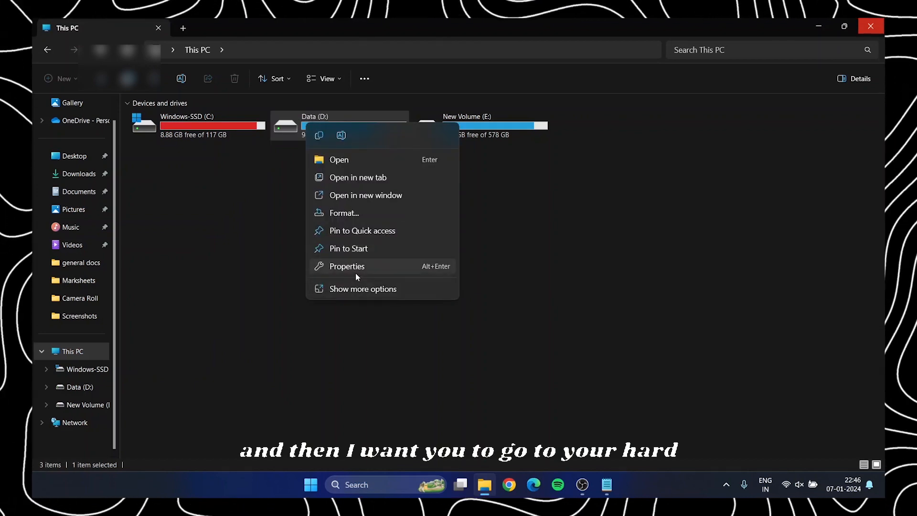
pyautogui.click(354, 267)
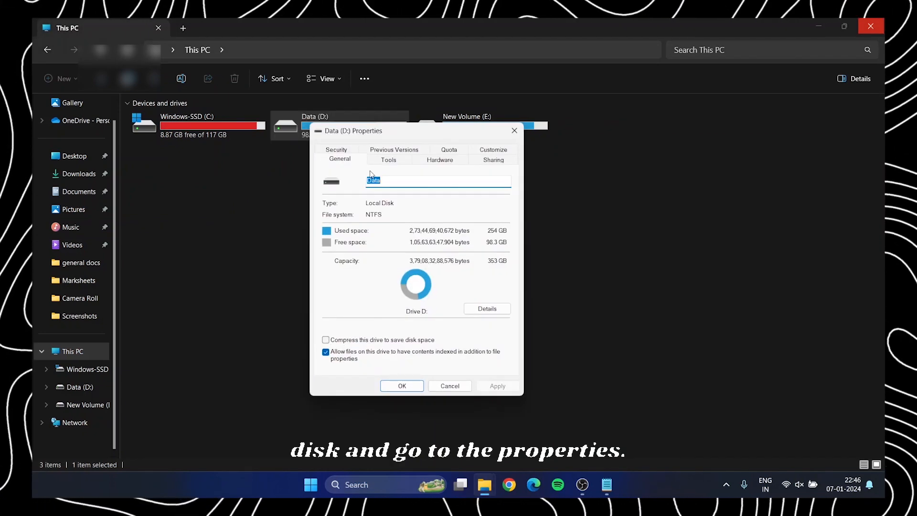
pyautogui.click(384, 161)
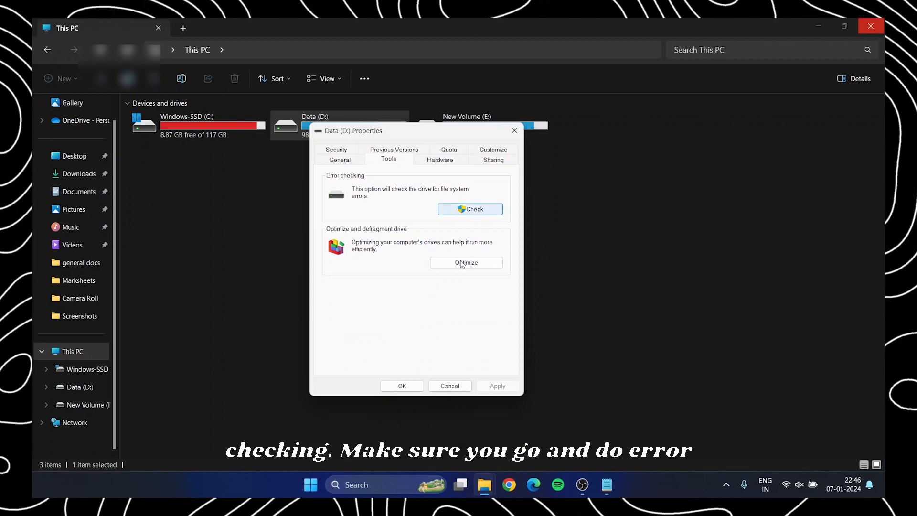
# Scan the Data (D:) drive for file system errors and close the scan report.
pyautogui.click(468, 208)
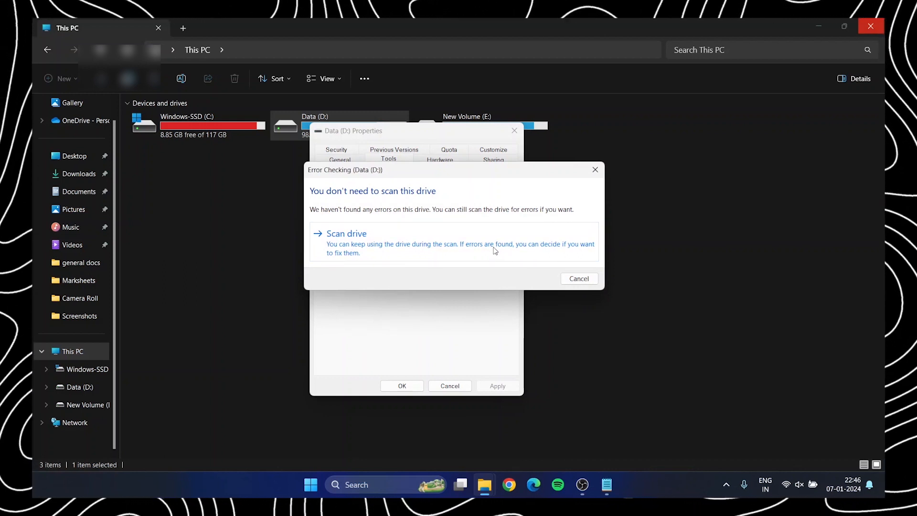
pyautogui.click(495, 251)
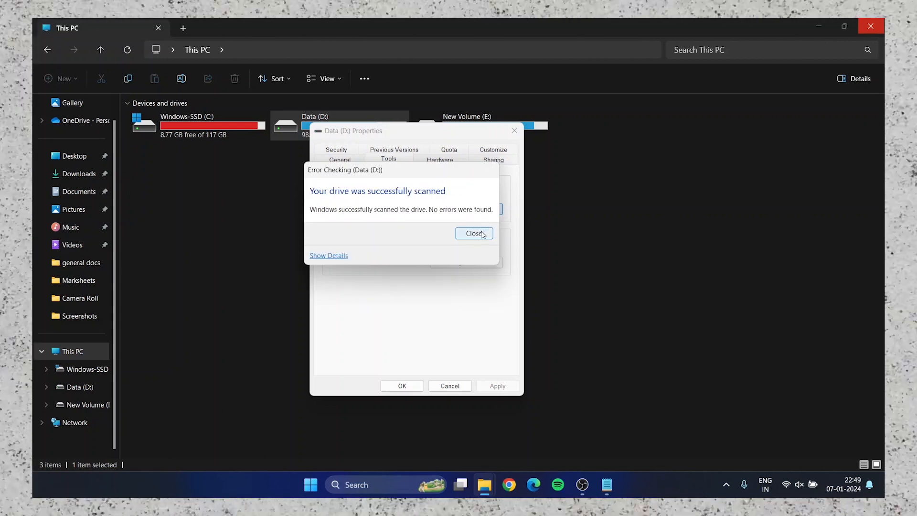
pyautogui.click(482, 234)
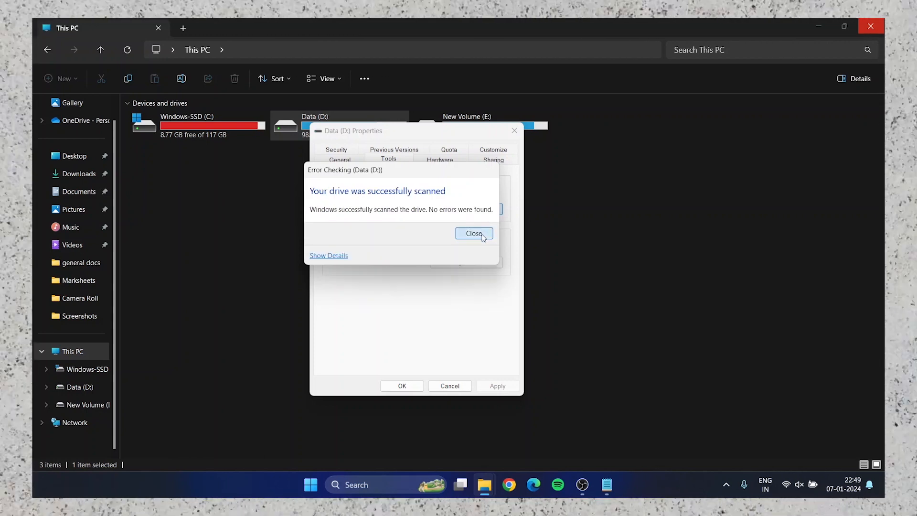
# Optimize the Data (D:) drive in Optimize Drives and check the New Volume (E:) and Windows-SSD (C:) entries.
pyautogui.click(491, 268)
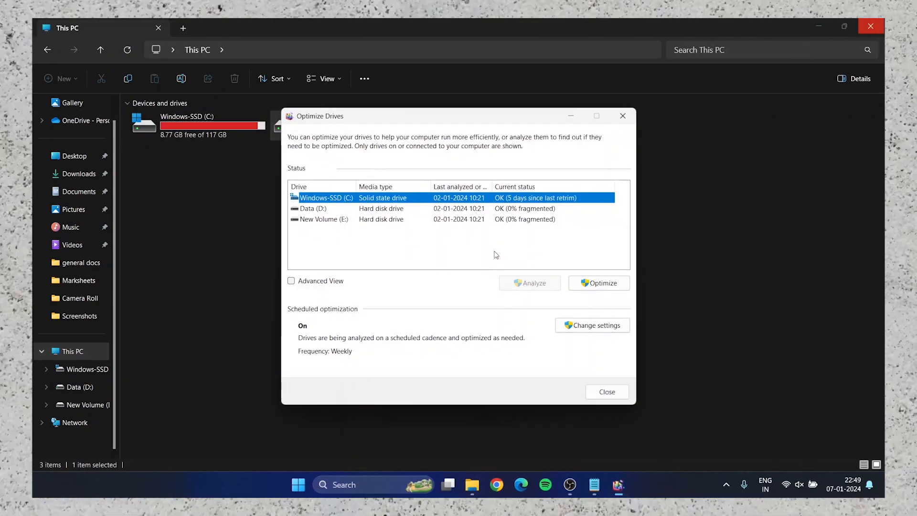
pyautogui.click(531, 210)
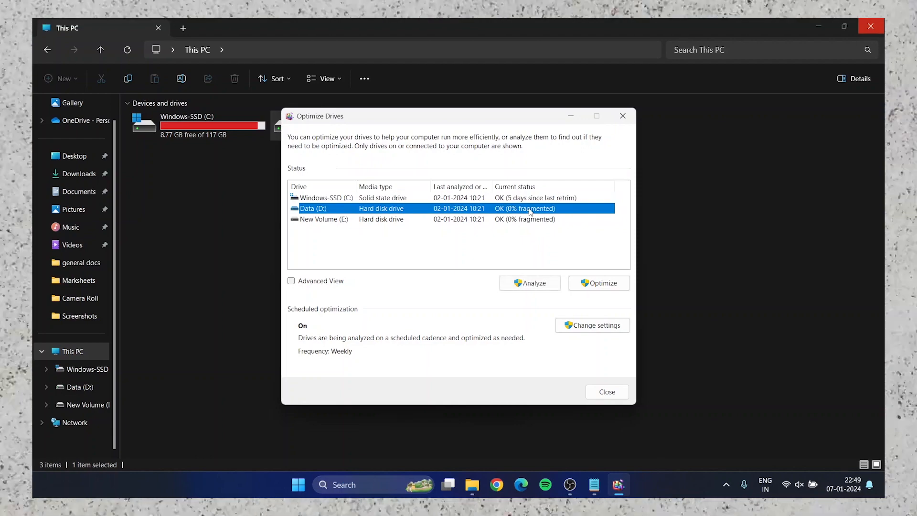
pyautogui.click(597, 285)
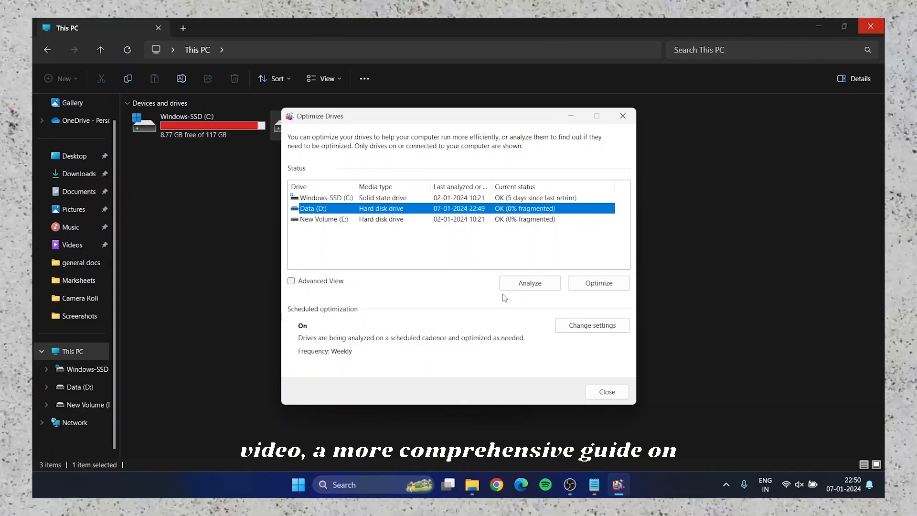
pyautogui.click(537, 220)
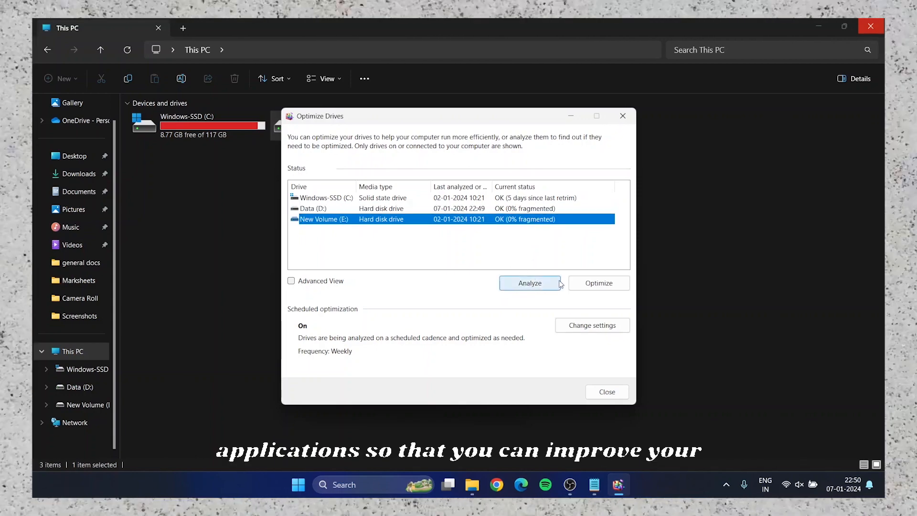
pyautogui.click(498, 201)
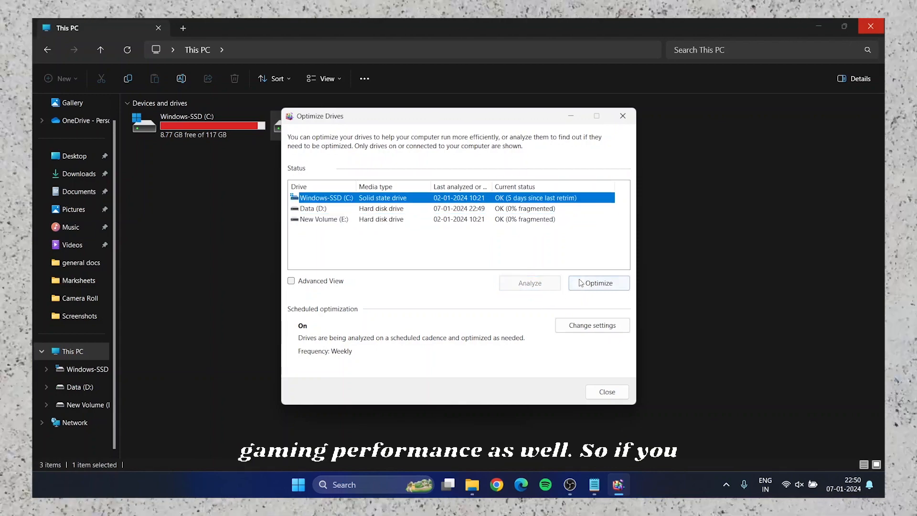